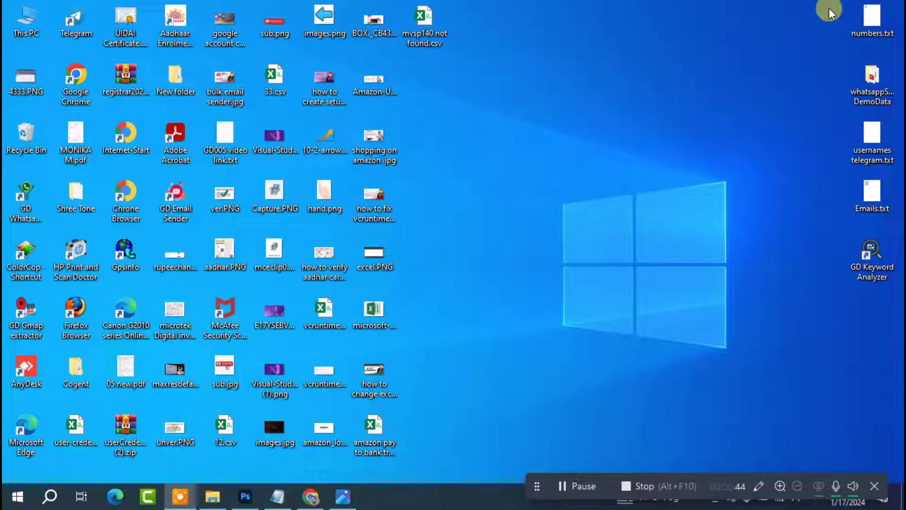
pyautogui.click(874, 485)
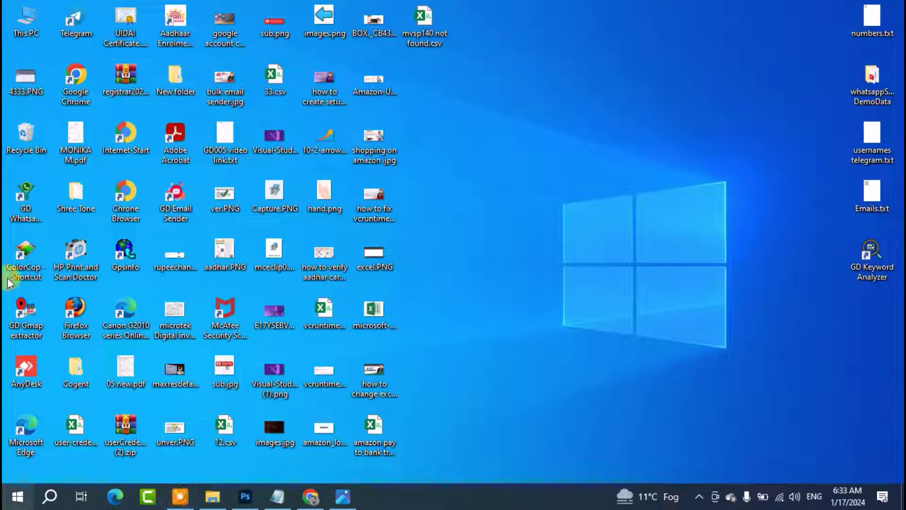
# Open the System32 folder inside the Windows folder on Local Disk (C:) in a maximized File Explorer window
pyautogui.doubleClick(25, 10)
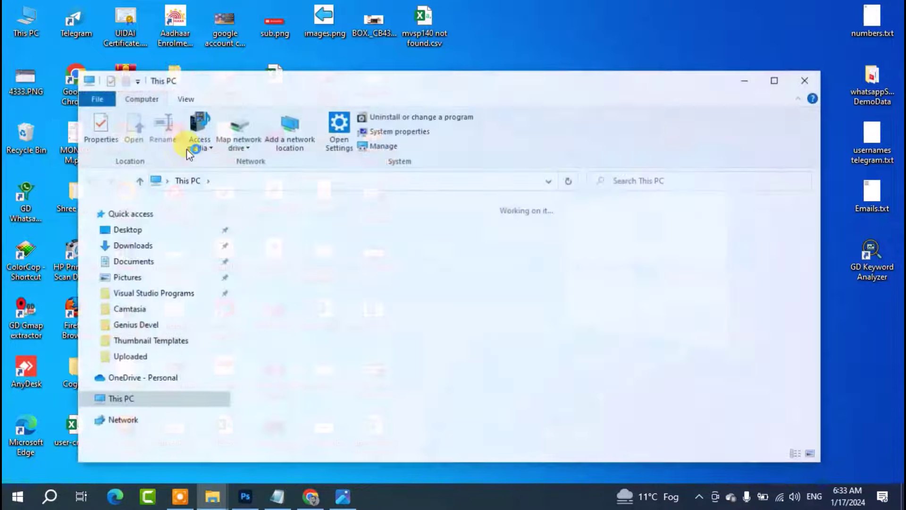
pyautogui.doubleClick(333, 369)
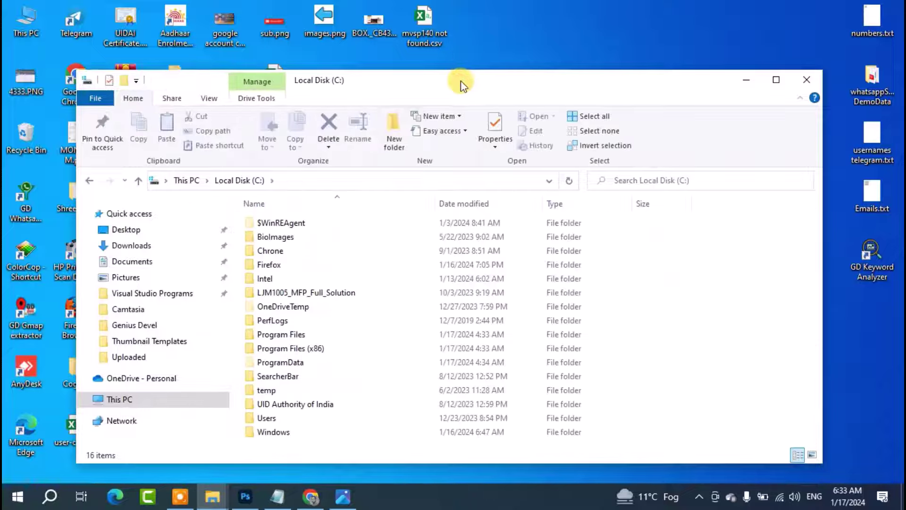
pyautogui.doubleClick(461, 80)
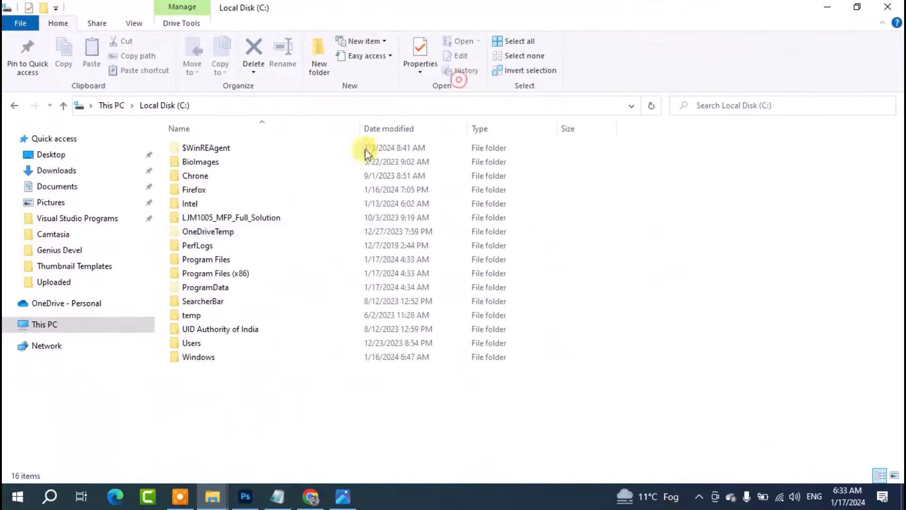
pyautogui.doubleClick(200, 354)
pyautogui.moveTo(899, 159); pyautogui.dragTo(899, 321)
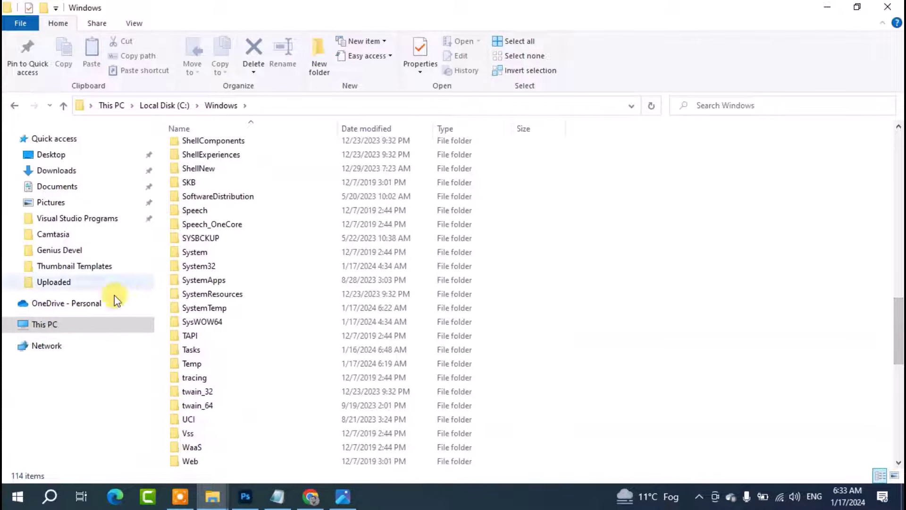
pyautogui.click(206, 268)
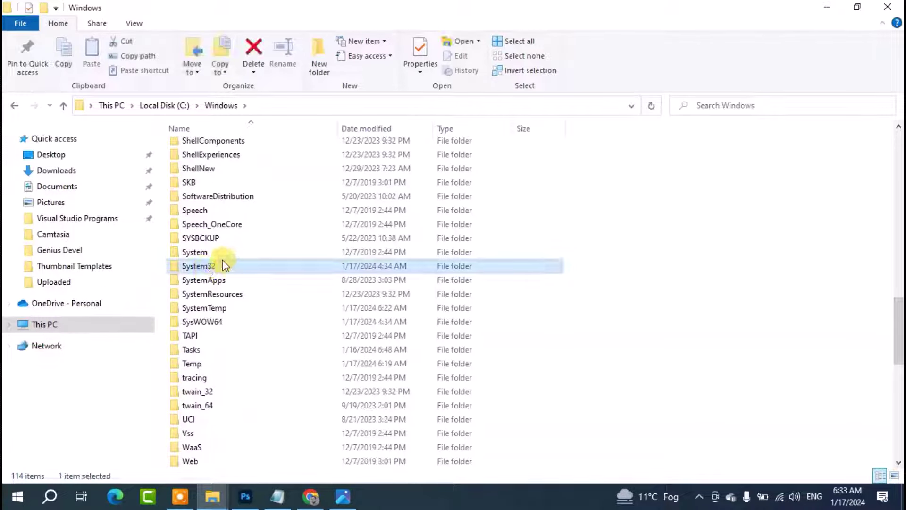
pyautogui.doubleClick(207, 264)
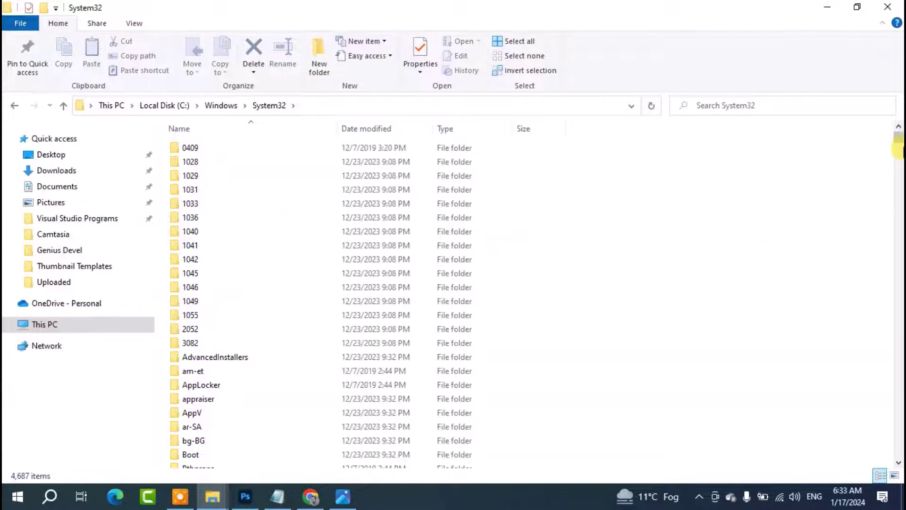
# Locate and select vcruntime140.dll in the System32 folder, and minimize the folder window
pyautogui.moveTo(898, 142); pyautogui.dragTo(896, 231)
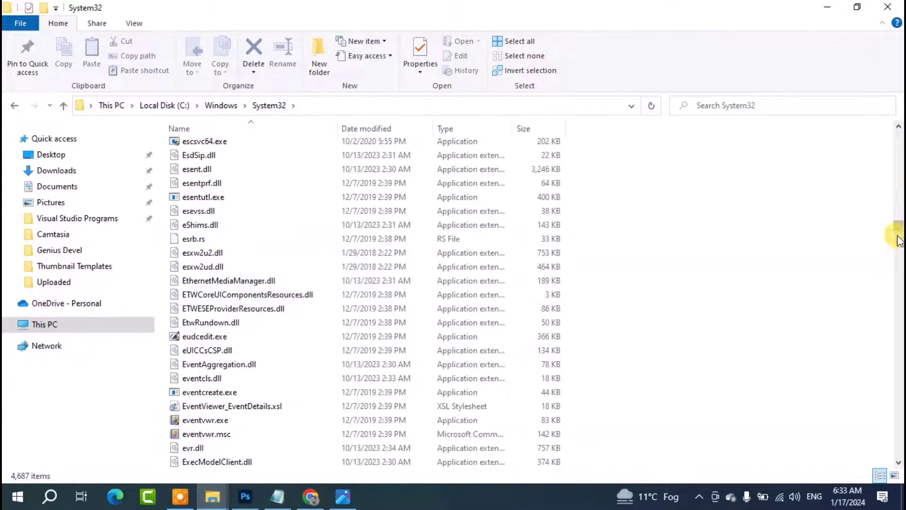
pyautogui.moveTo(897, 229); pyautogui.dragTo(898, 403)
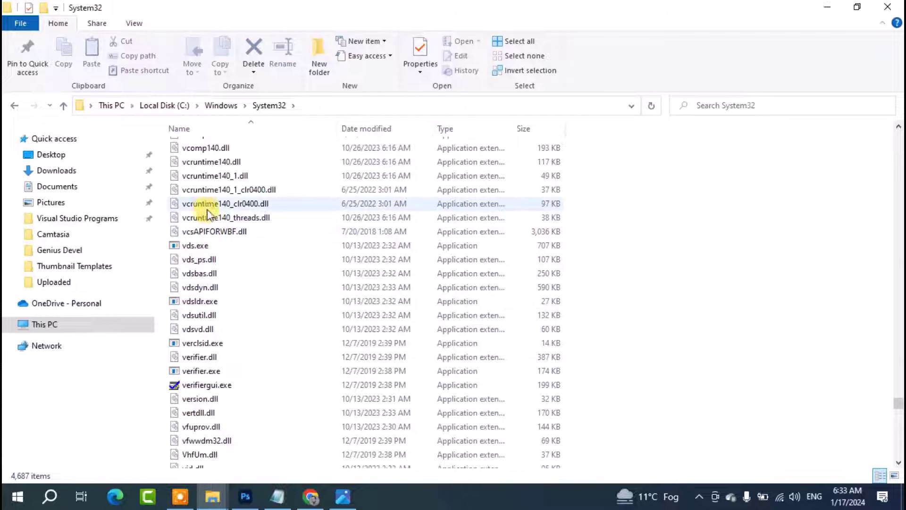
pyautogui.click(216, 166)
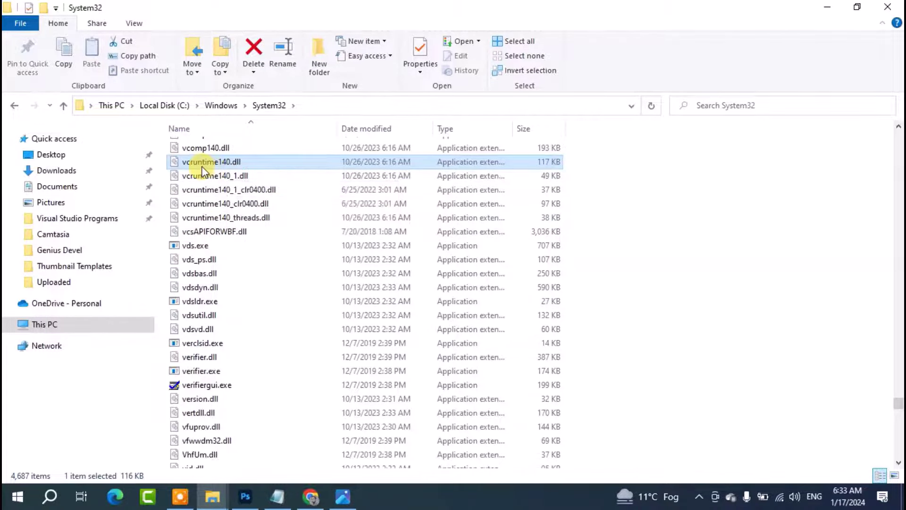
pyautogui.moveTo(219, 176)
pyautogui.click(827, 8)
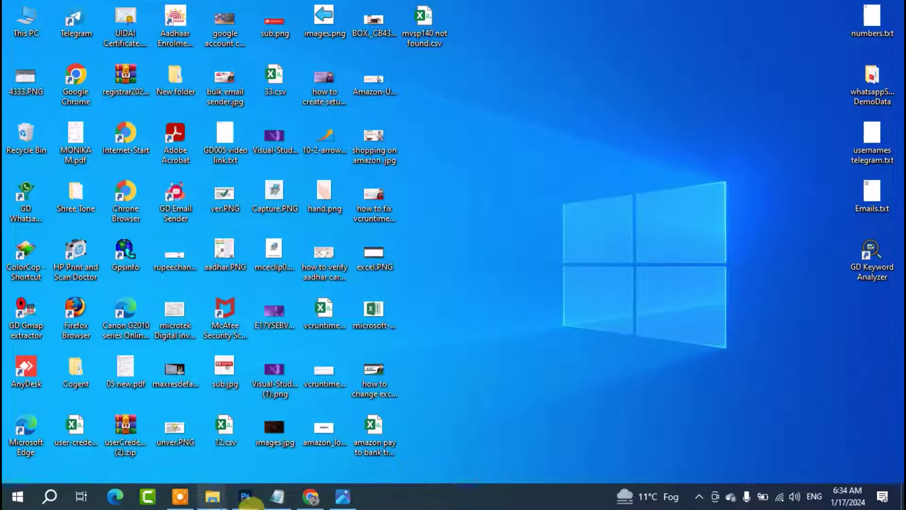
# Switch to Chrome and open the DLL-files.com result from the "vcruntime140.dll file download" search
pyautogui.click(310, 496)
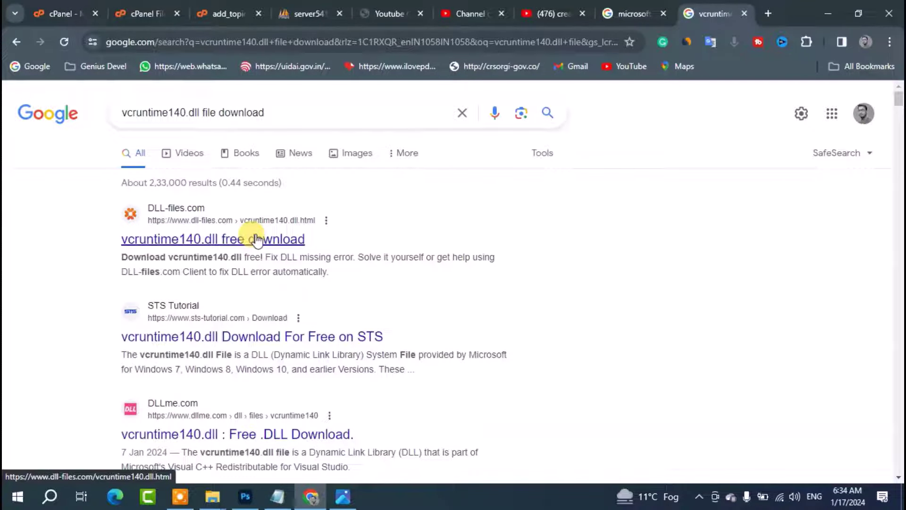
pyautogui.click(277, 114)
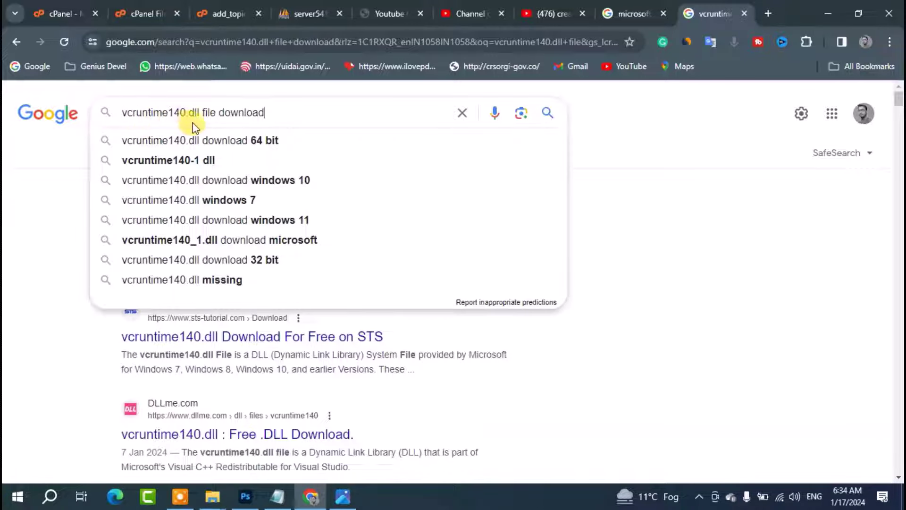
pyautogui.click(676, 147)
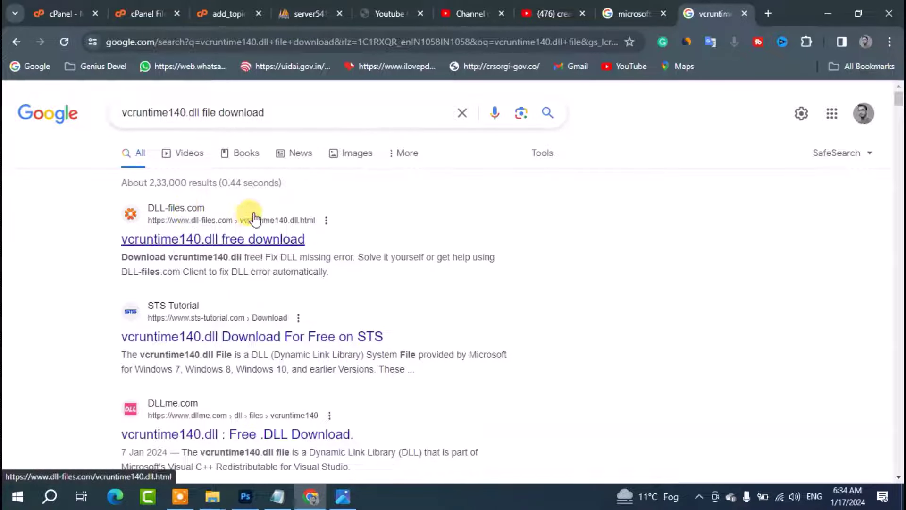
pyautogui.click(204, 243)
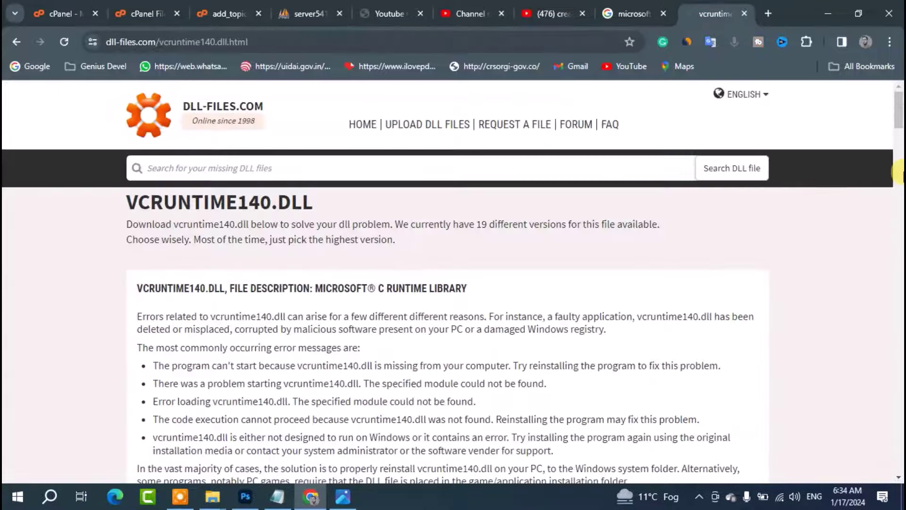
# Download the 32-bit vcruntime140.dll, version 14.28.29304.1, from the list of available versions
pyautogui.moveTo(899, 119); pyautogui.dragTo(898, 238)
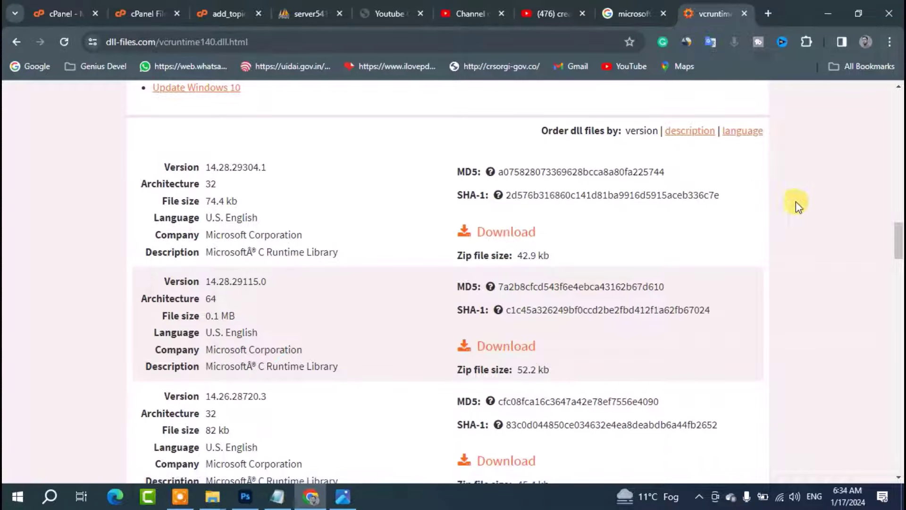
pyautogui.moveTo(898, 234)
pyautogui.mouseDown()
pyautogui.moveTo(900, 249)
pyautogui.moveTo(900, 209)
pyautogui.moveTo(899, 239)
pyautogui.mouseUp()
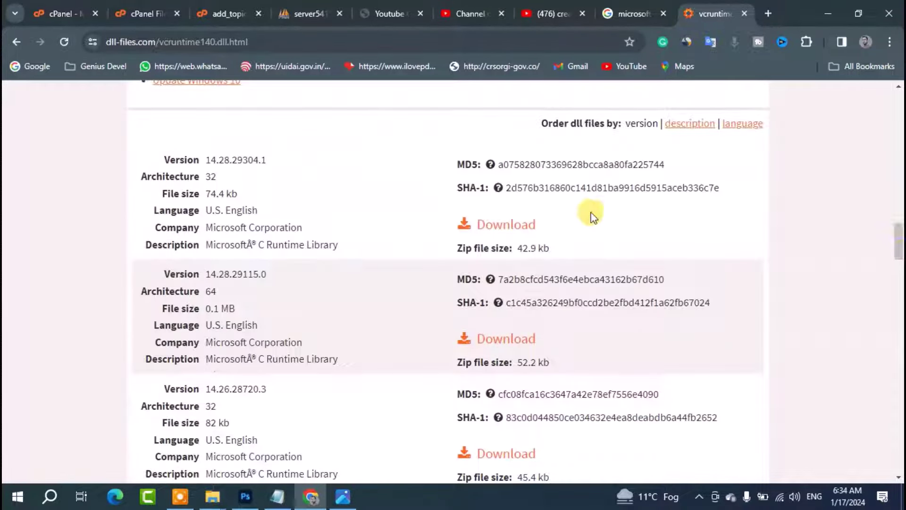
pyautogui.click(524, 226)
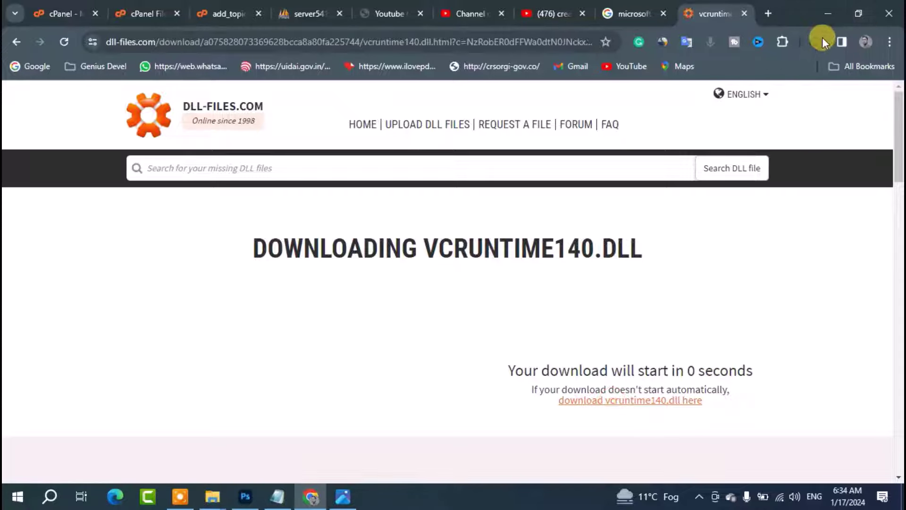
# Show the downloaded vcruntime140.zip in its folder and extract its contents directly into Downloads
pyautogui.click(820, 40)
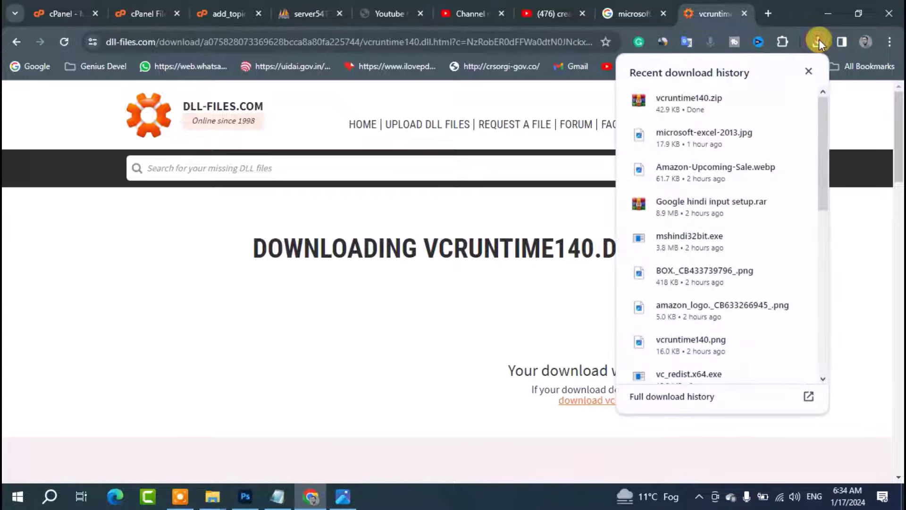
pyautogui.click(772, 103)
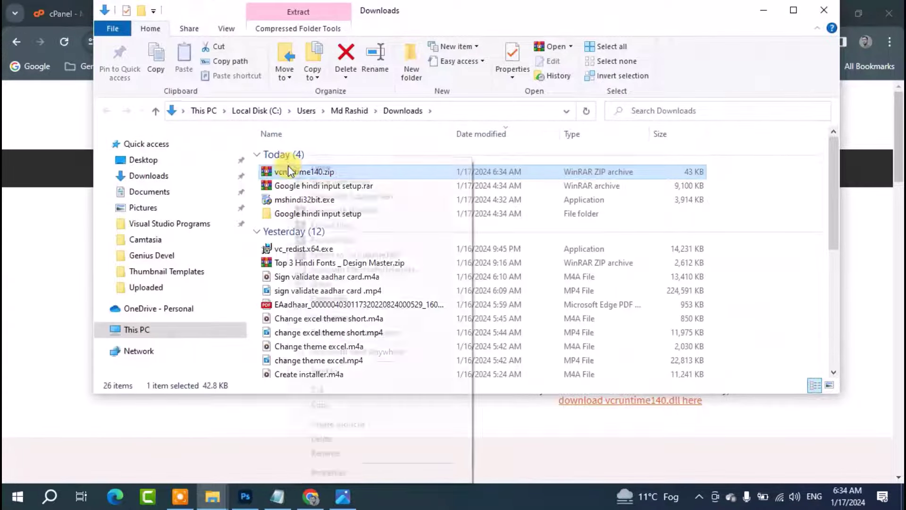
pyautogui.rightClick(290, 171)
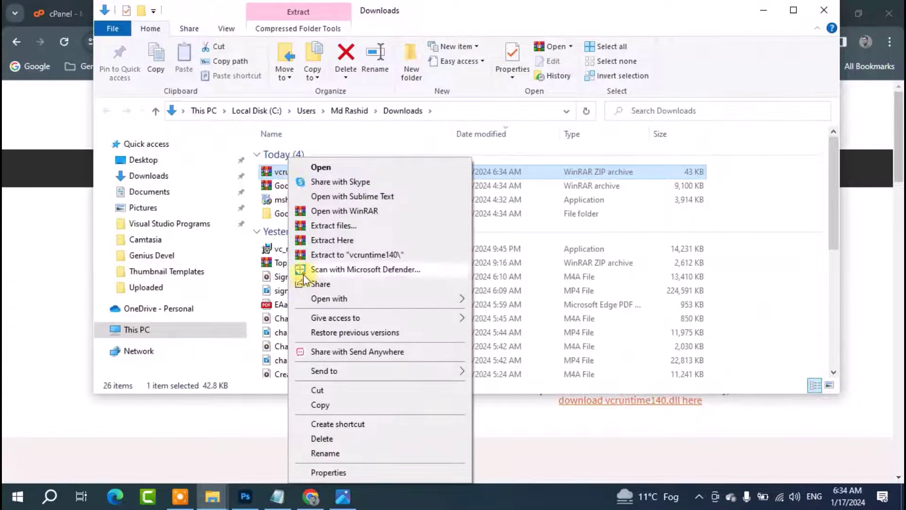
pyautogui.click(344, 240)
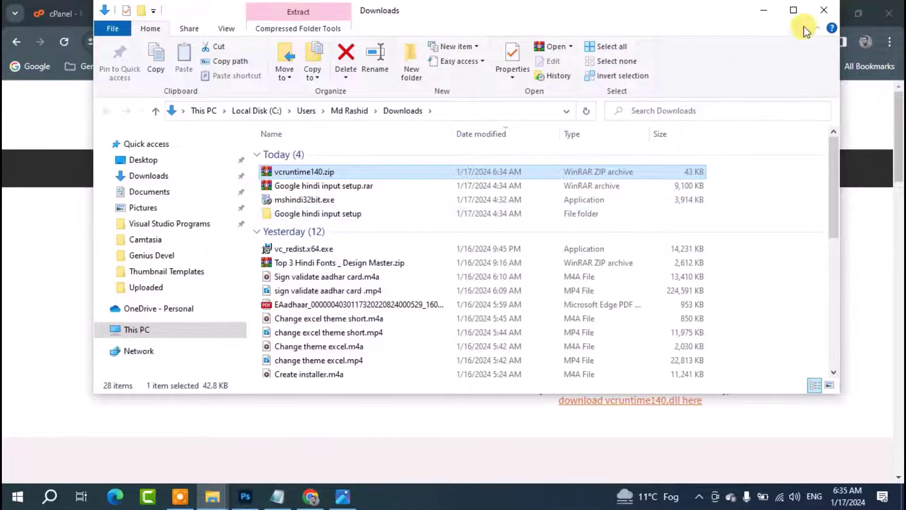
# Maximize the Downloads window and copy the extracted vcruntime140.dll file
pyautogui.click(794, 17)
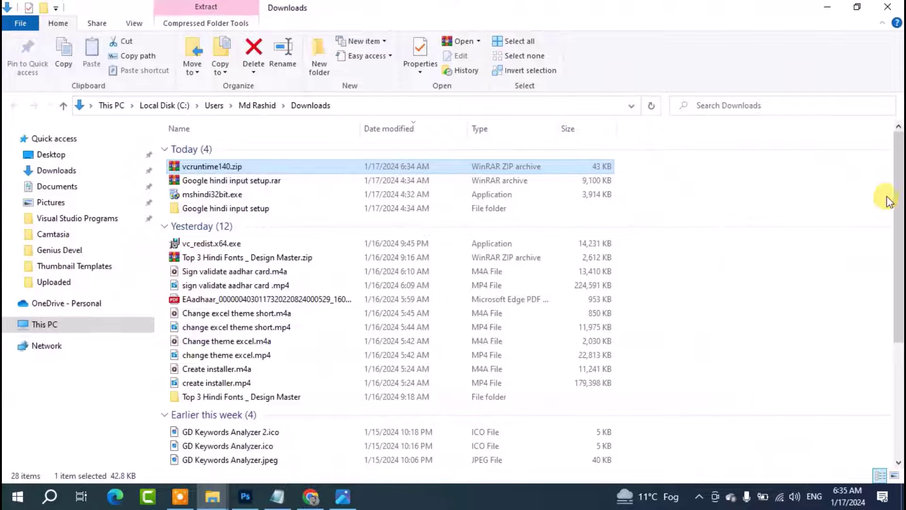
pyautogui.moveTo(899, 182); pyautogui.dragTo(884, 316)
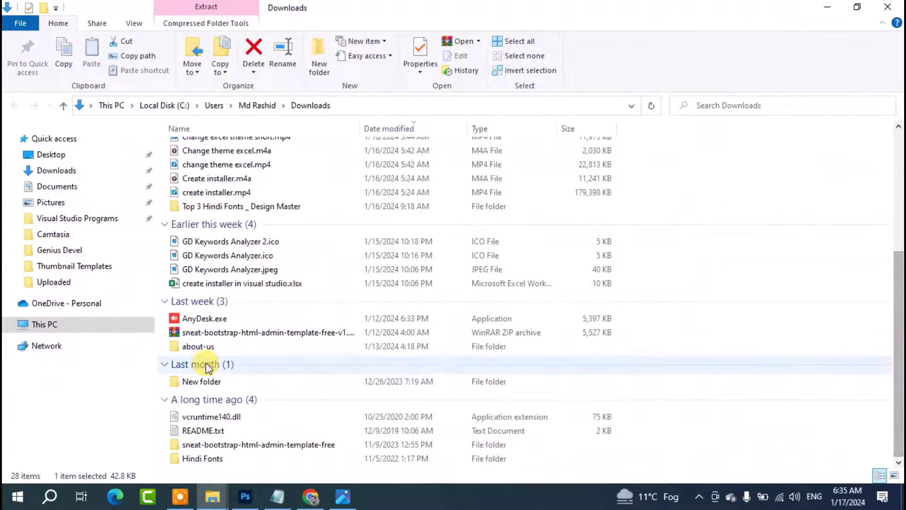
pyautogui.click(228, 419)
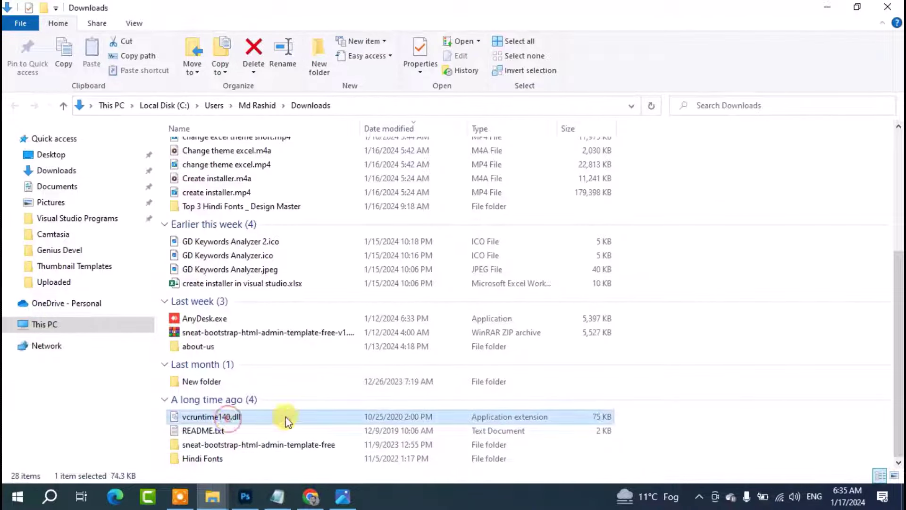
pyautogui.rightClick(228, 417)
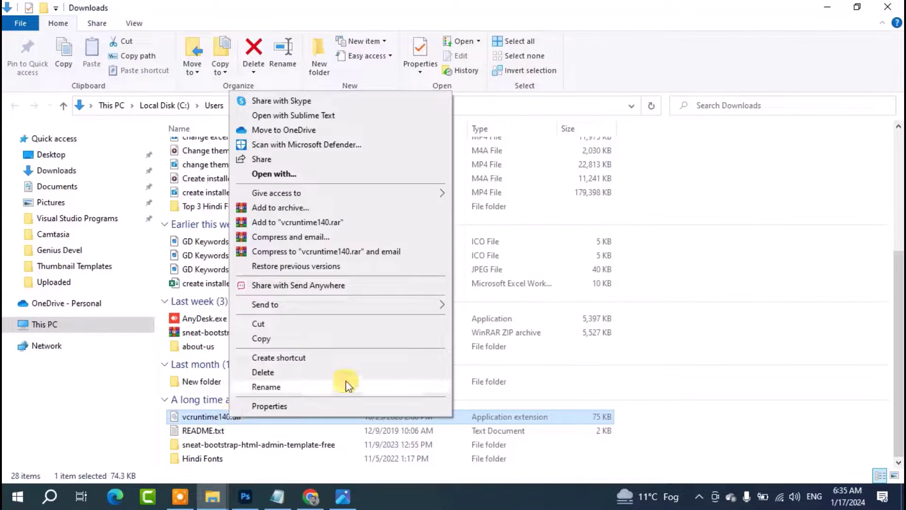
pyautogui.click(291, 339)
# Switch to the System32 folder window and clear the file selection there
pyautogui.moveTo(213, 497)
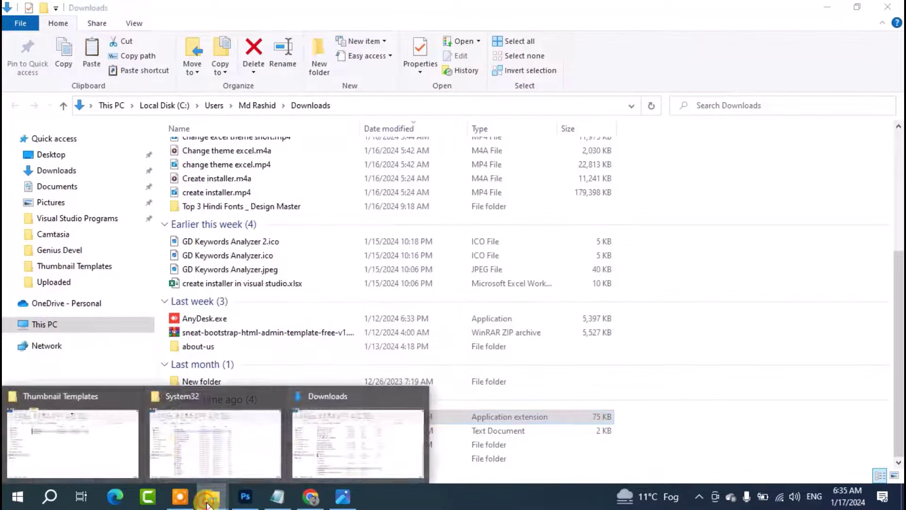
pyautogui.click(239, 443)
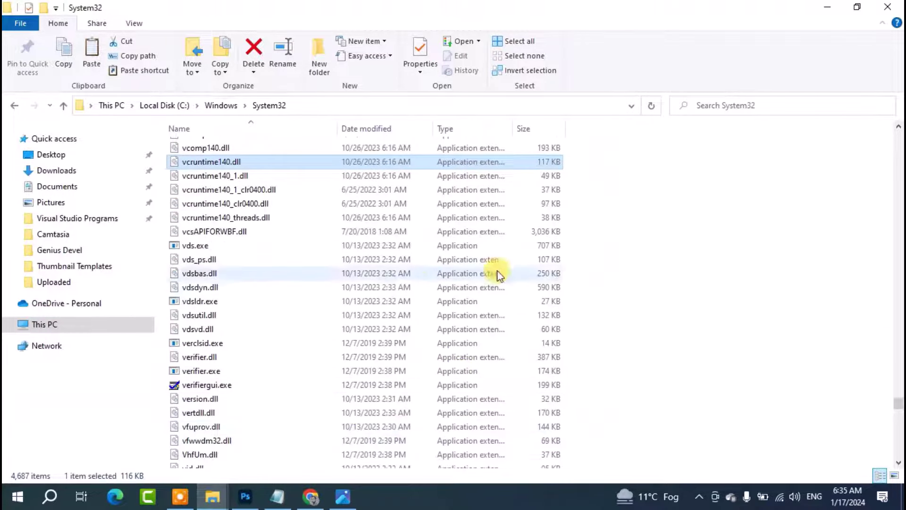
pyautogui.click(744, 251)
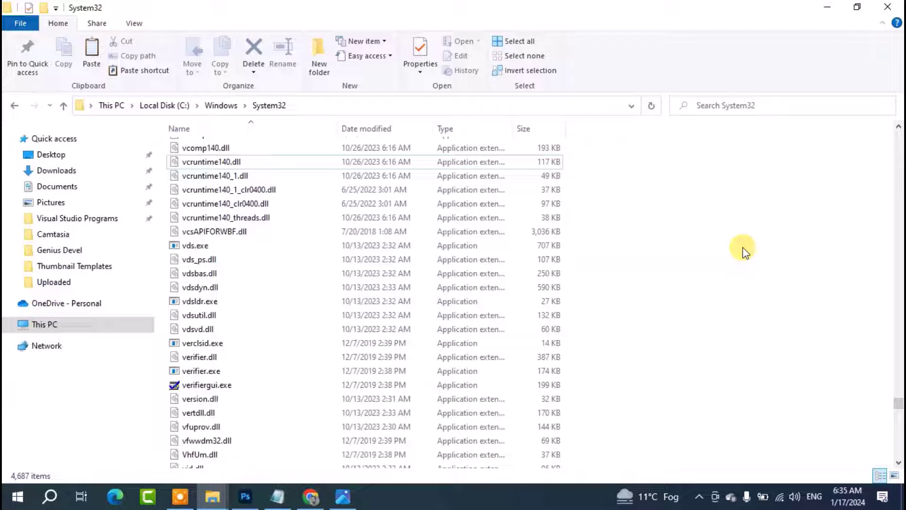
# Minimize the System32, Downloads and Chrome windows to show the desktop
pyautogui.click(827, 8)
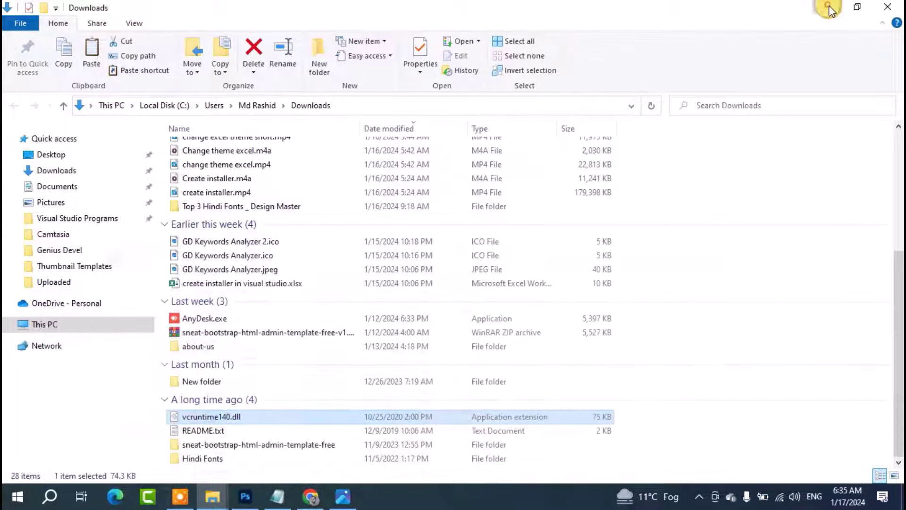
pyautogui.click(828, 7)
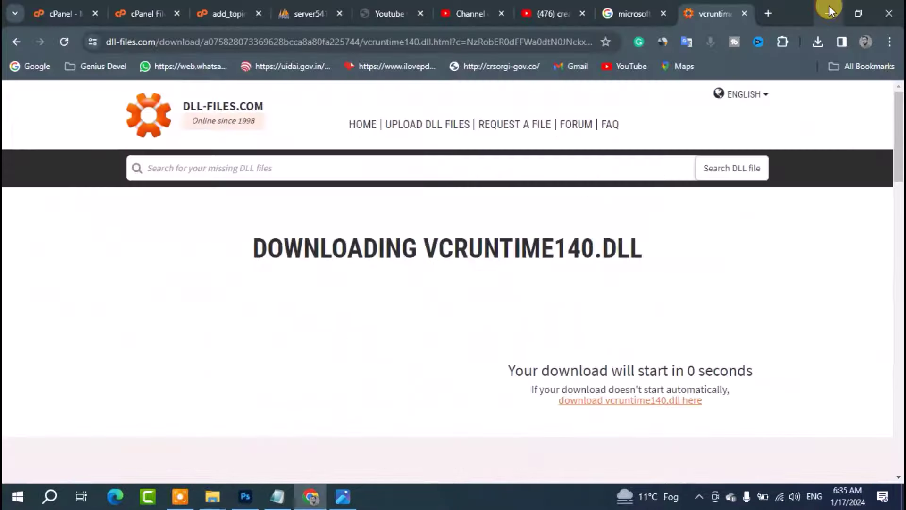
pyautogui.click(829, 8)
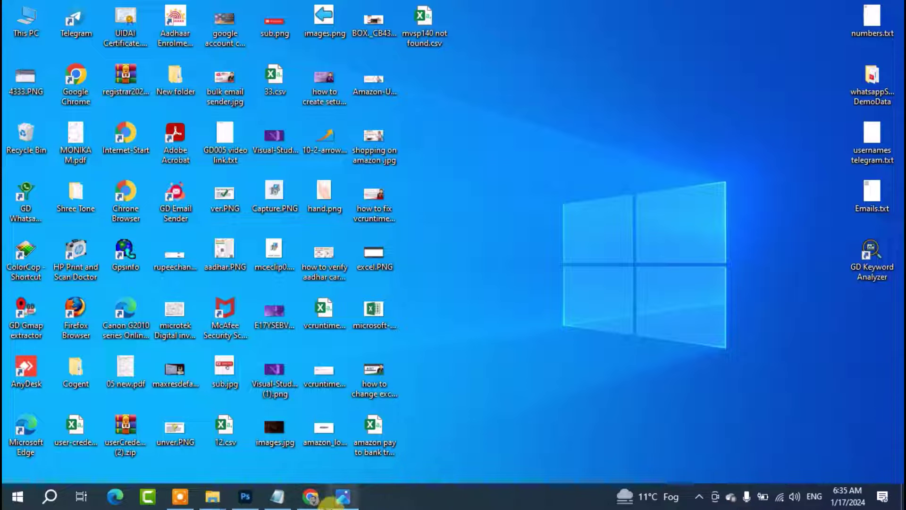
# Switch to Chrome and bring up the Google results for "microsoft visual c++ 2015 download"
pyautogui.moveTo(331, 503)
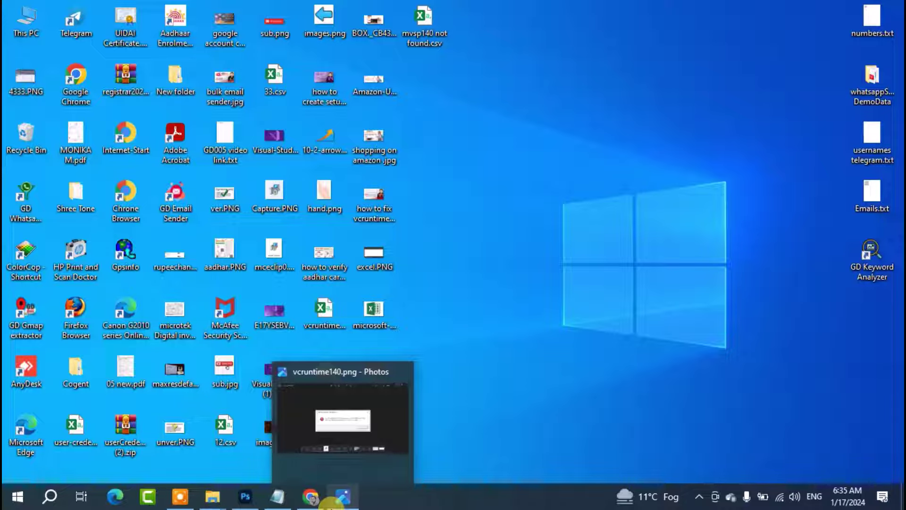
pyautogui.click(309, 499)
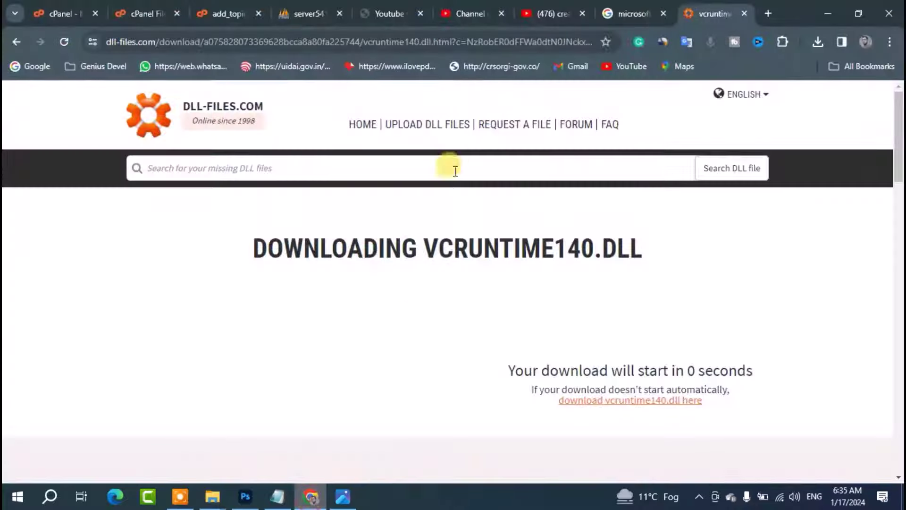
pyautogui.click(636, 15)
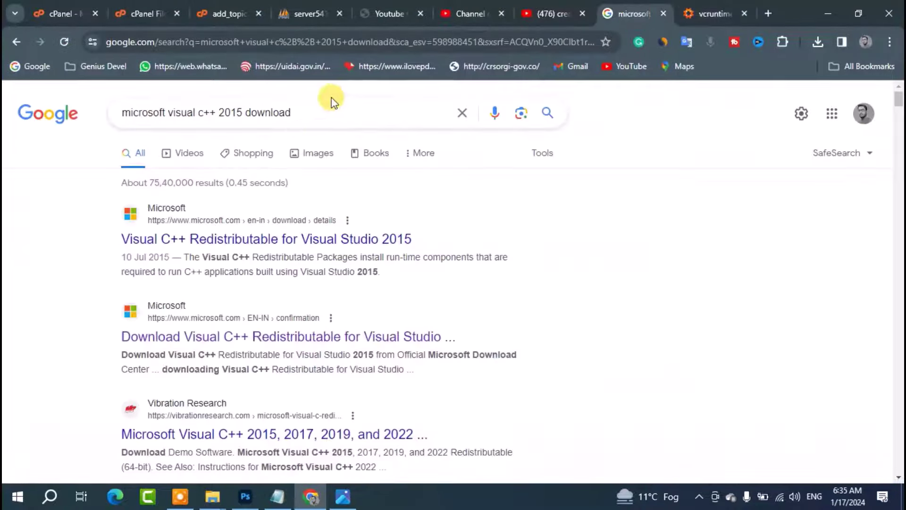
# Open Microsoft's "Visual C++ Redistributable for Visual Studio 2015" page from the search results and bring up its language and download section
pyautogui.moveTo(290, 114); pyautogui.dragTo(119, 114)
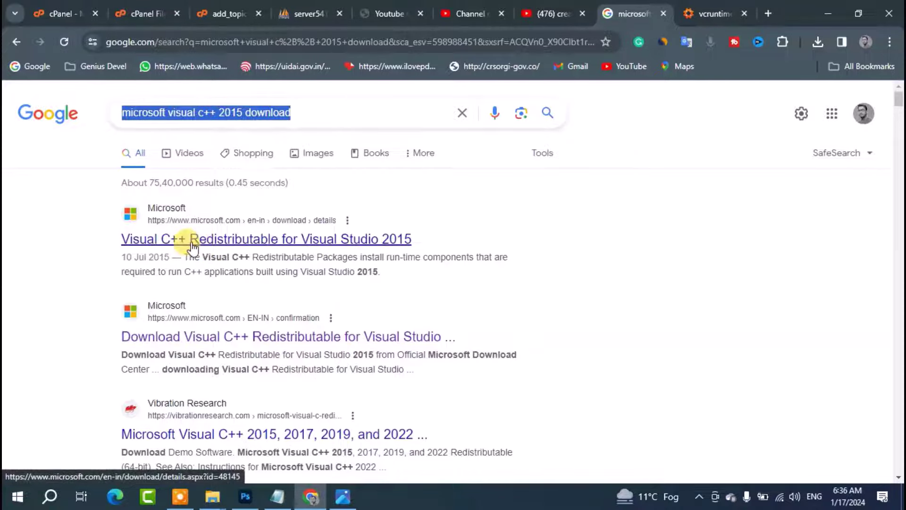
pyautogui.click(340, 245)
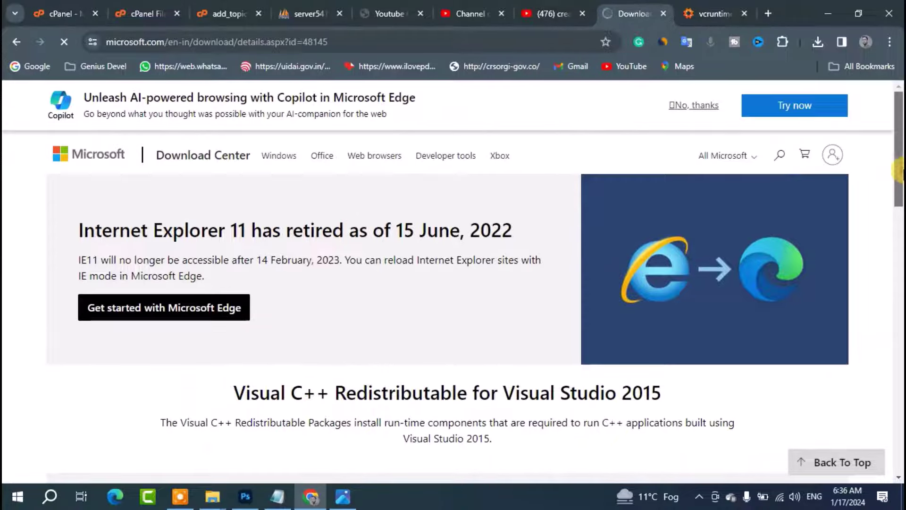
pyautogui.moveTo(899, 174); pyautogui.dragTo(891, 238)
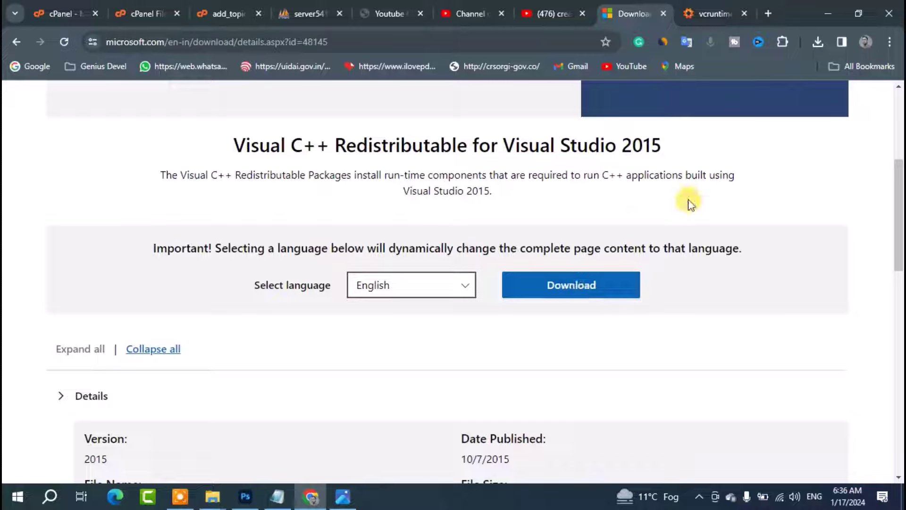
# Check the browser's recent download history for vc_redist.x64.exe, close it and minimize the browser to show the desktop
pyautogui.click(816, 43)
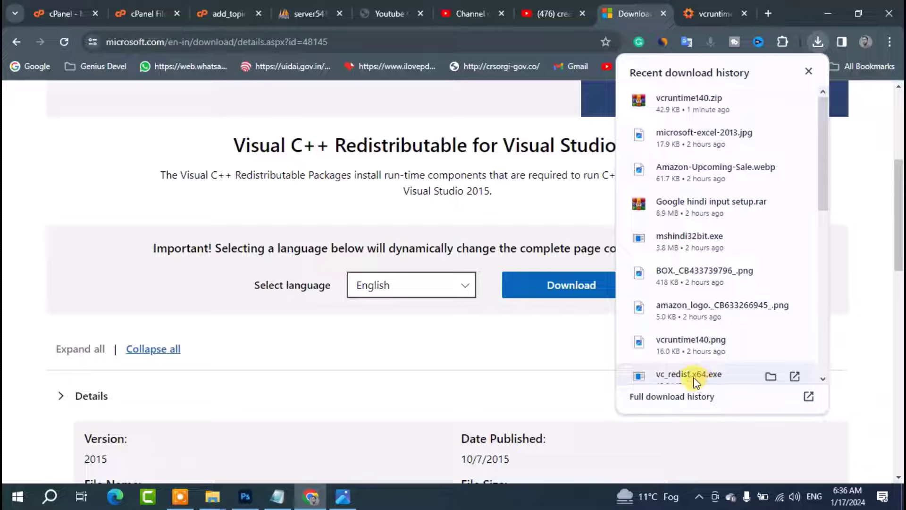
pyautogui.click(529, 344)
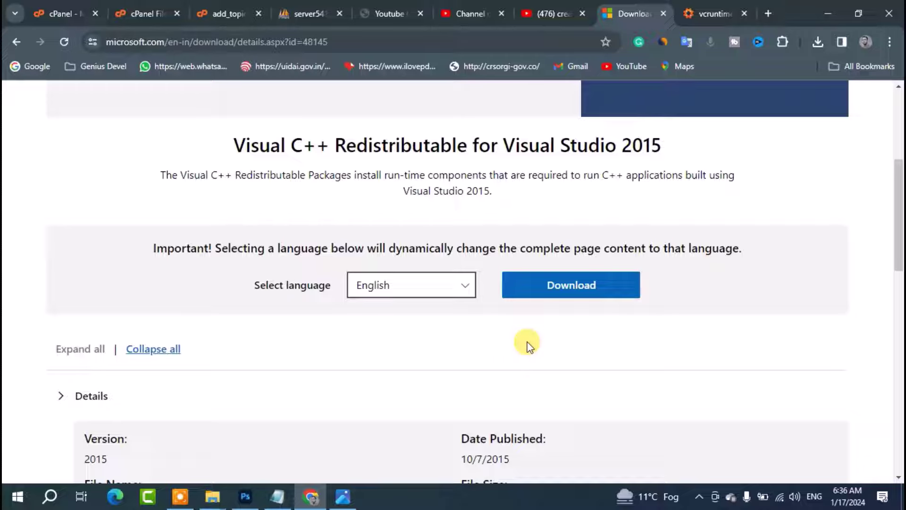
pyautogui.click(825, 13)
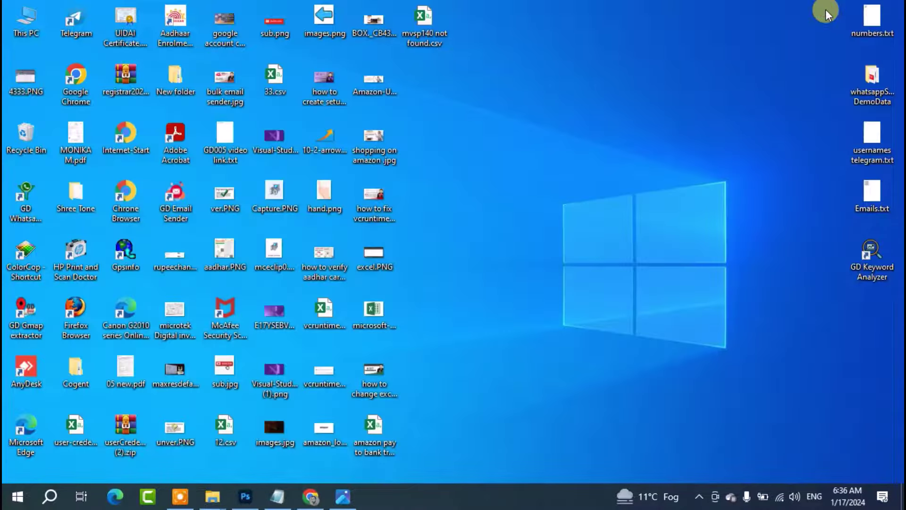